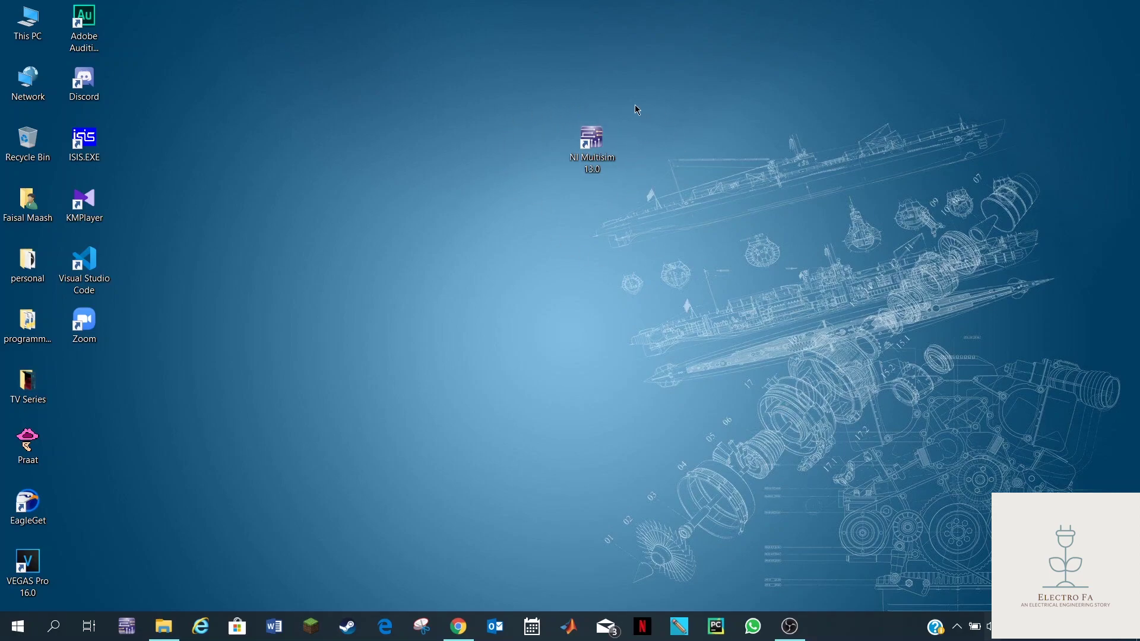
Launch NI Multisim and maximize its window so the empty Design1 sheet fills the screen
double_click(606, 147)
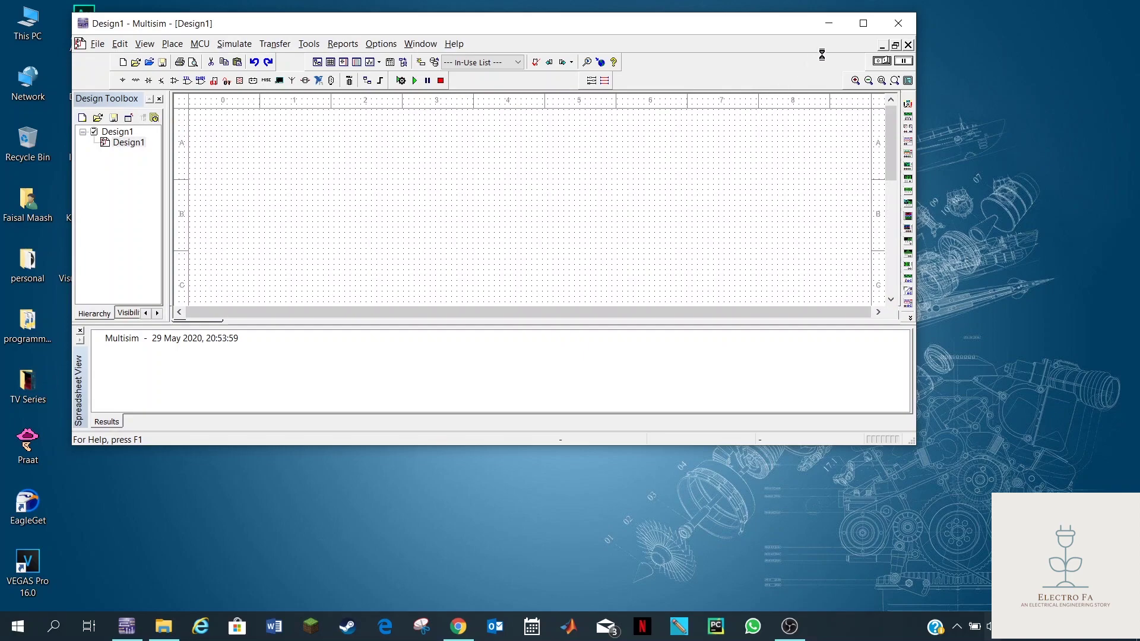
left_click(864, 23)
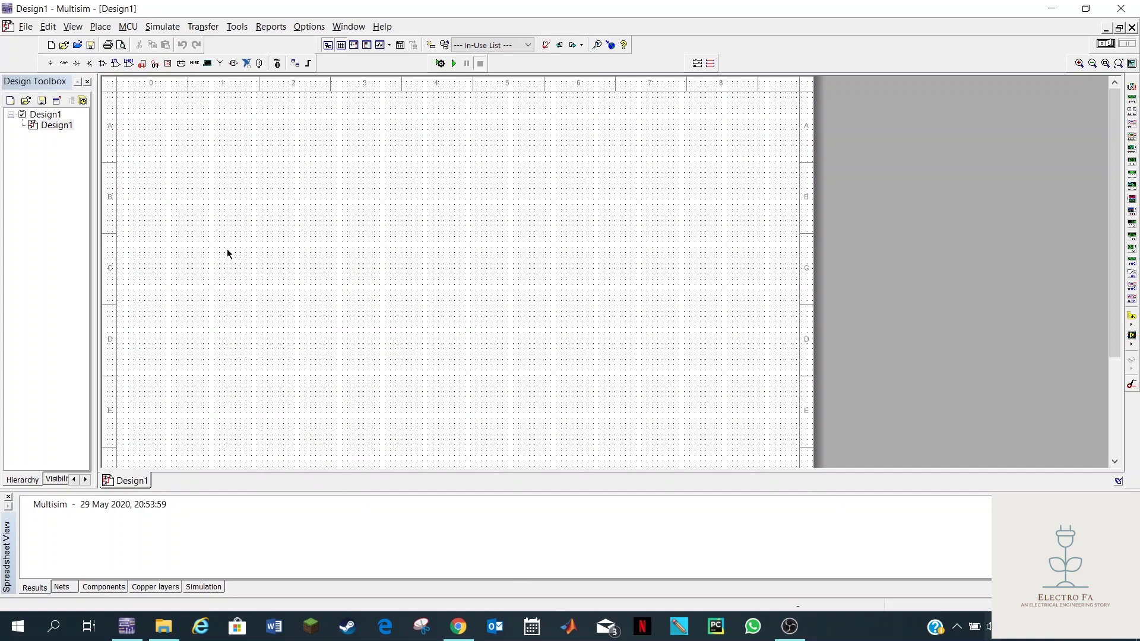
left_click_drag(173, 414, 723, 134)
mouse_move(42, 125)
Create a new blank design from File > New and make Design2 the active sheet
left_click(25, 28)
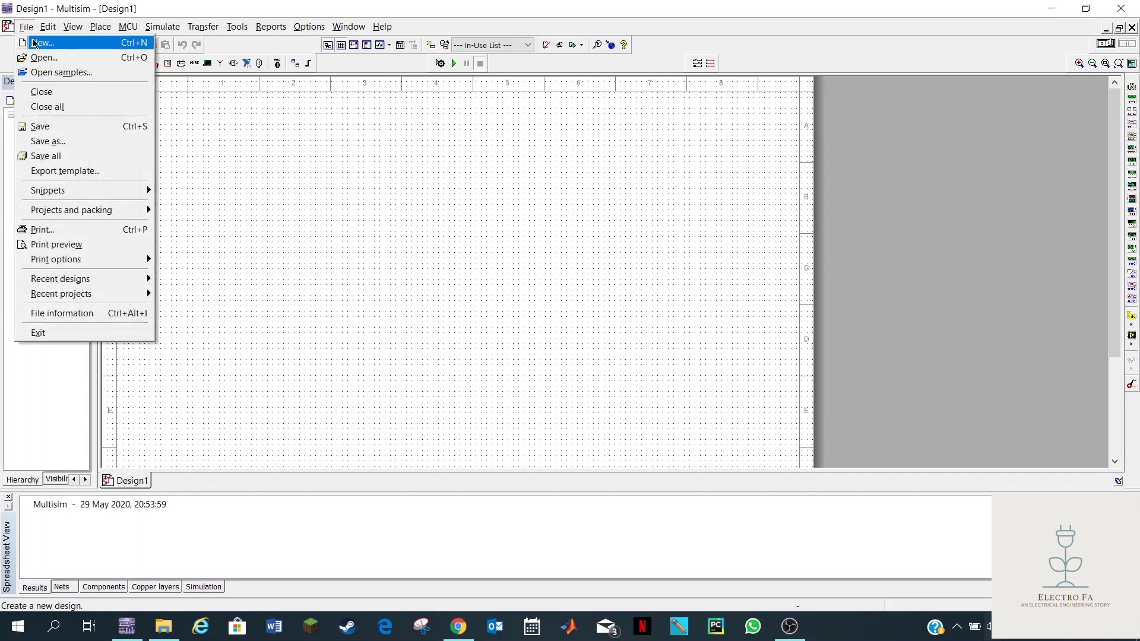
left_click(41, 41)
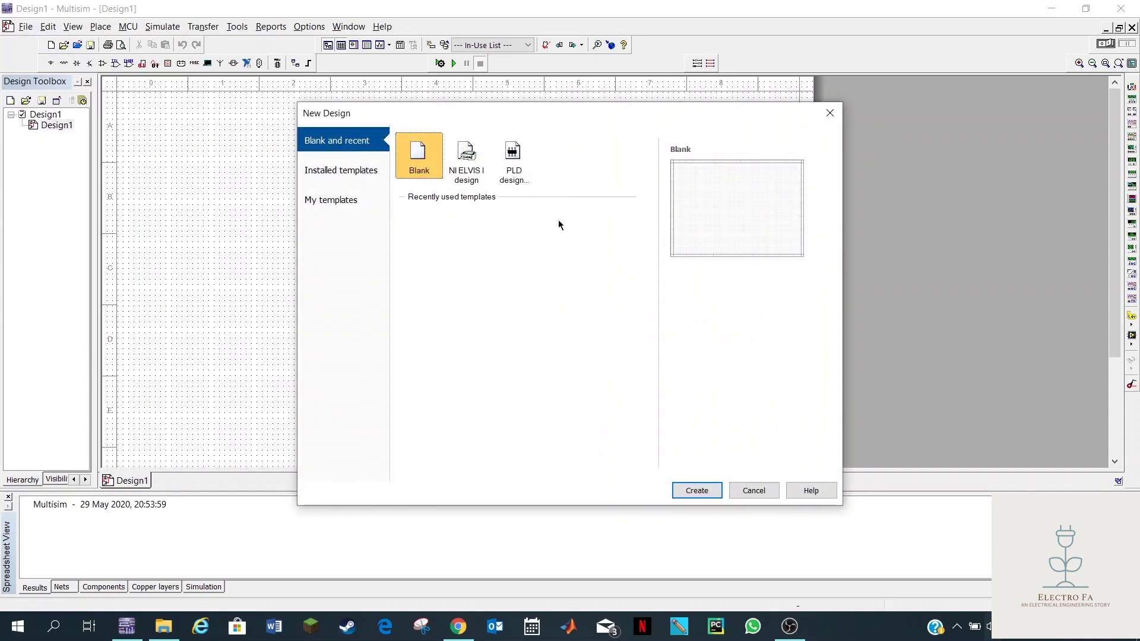
left_click(683, 491)
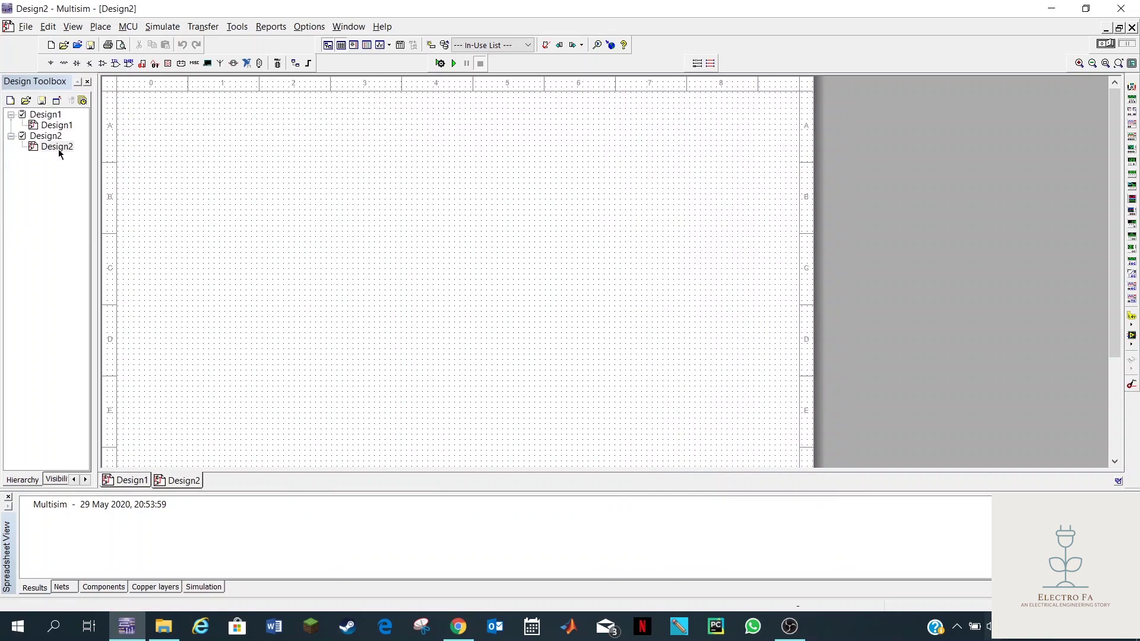
double_click(52, 126)
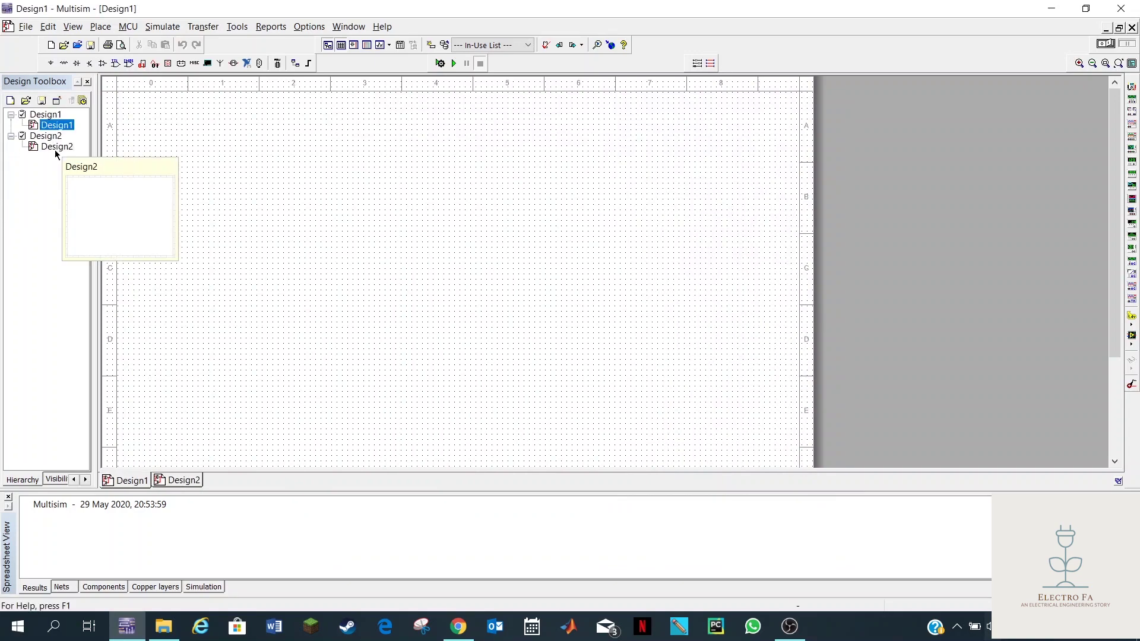
double_click(42, 148)
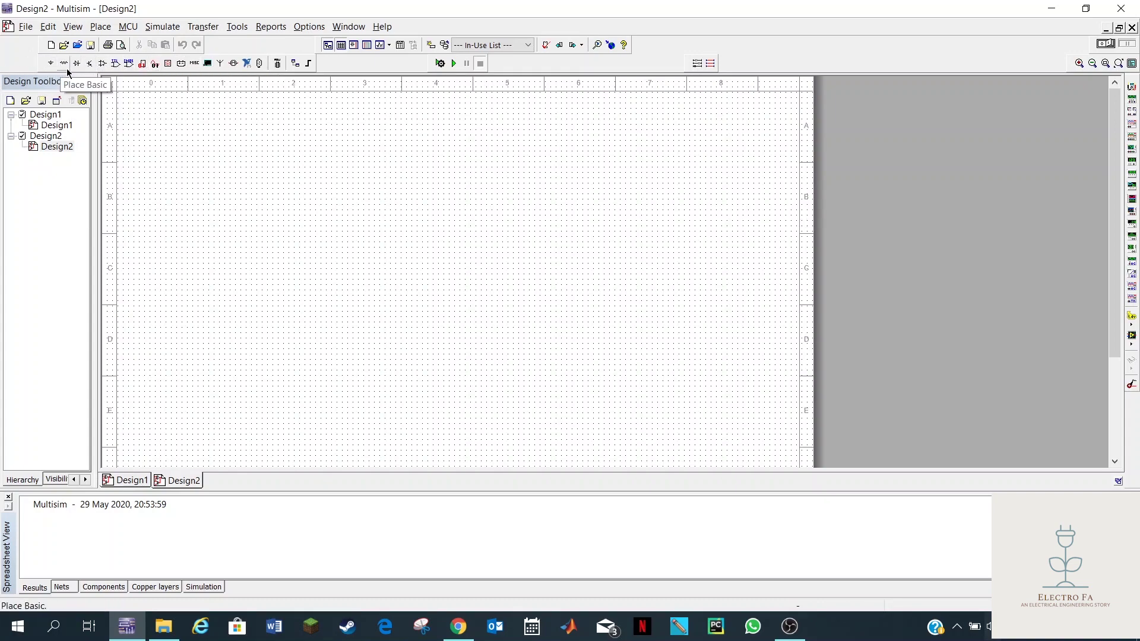
right_click(437, 67)
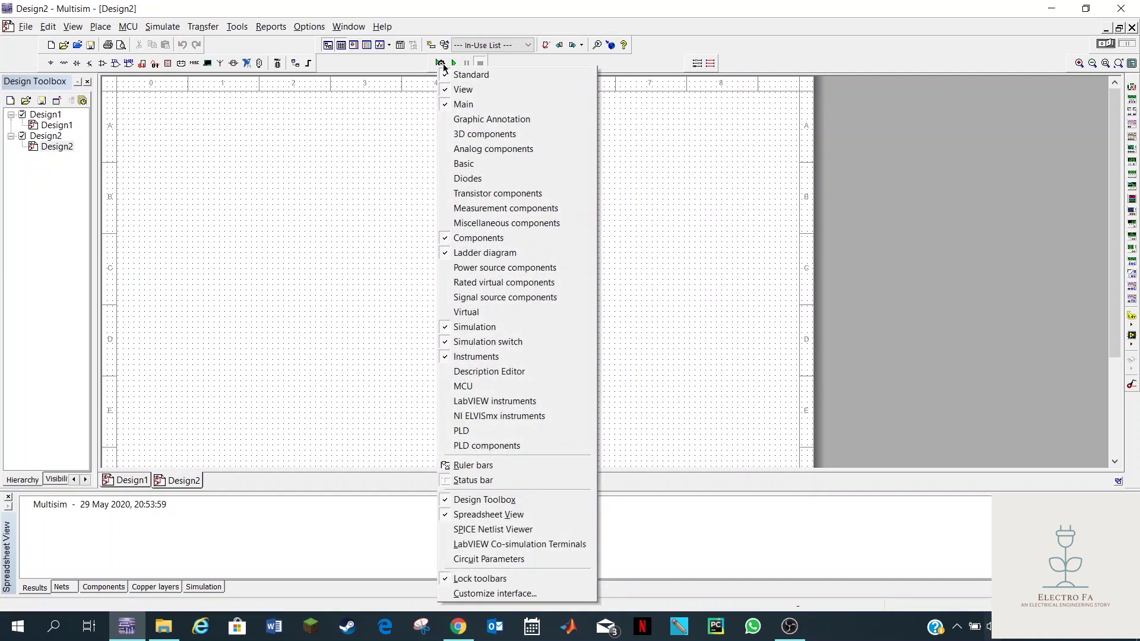
left_click(408, 72)
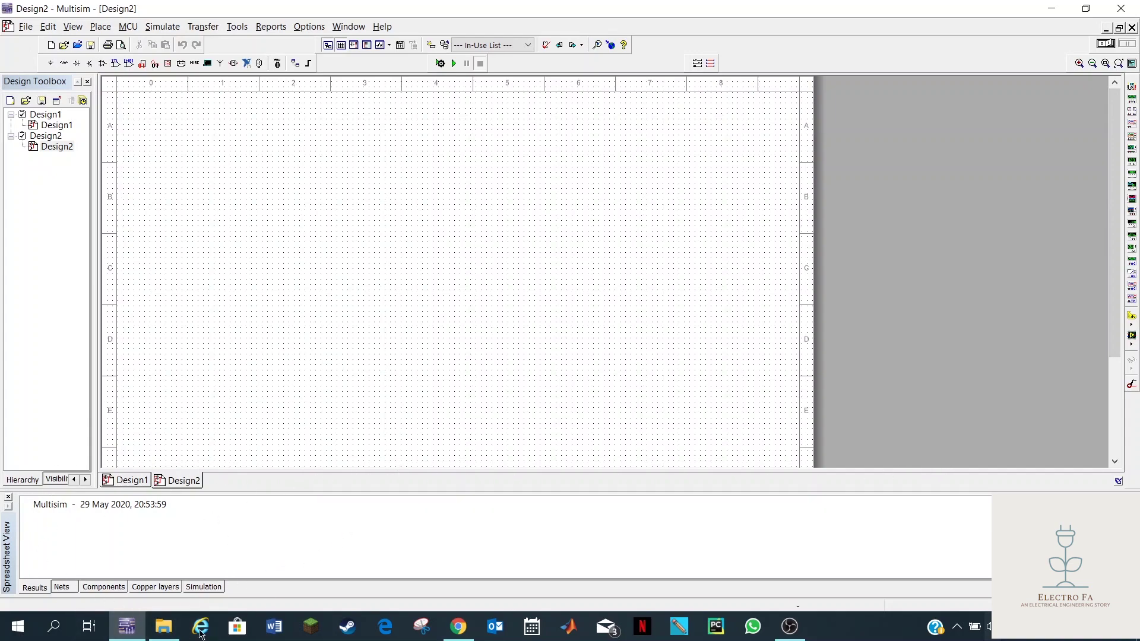
Show the Components table in the Spreadsheet View and bring up the picker on DC_POWER
left_click(105, 588)
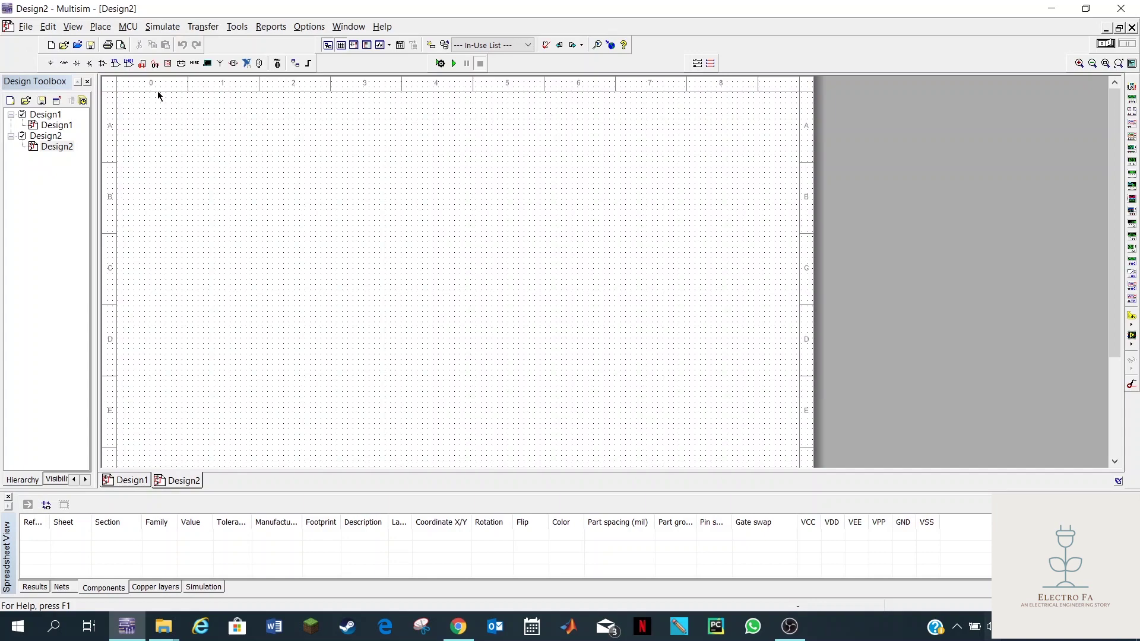
left_click(50, 63)
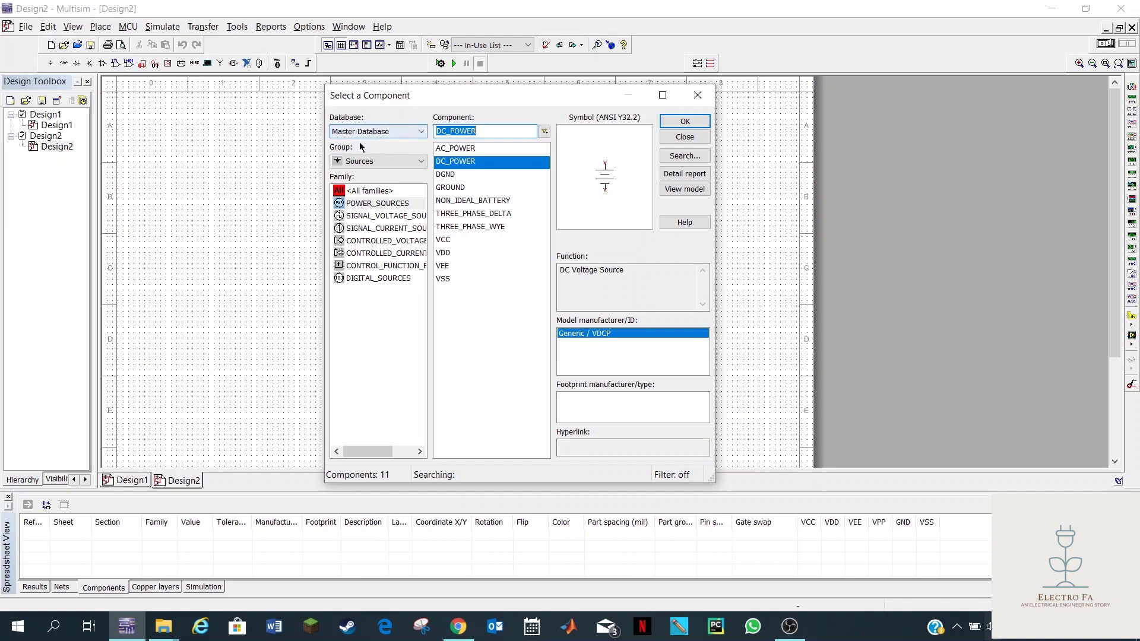
Place the 12V DC_POWER source V1 from the Sources group on the schematic
left_click(368, 168)
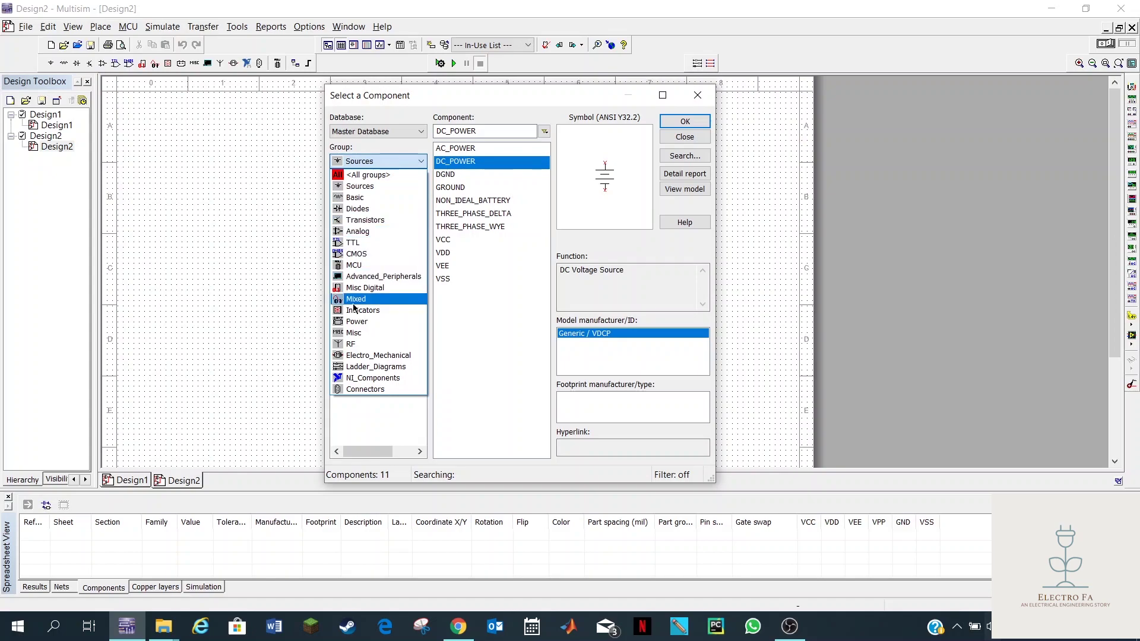
left_click(369, 161)
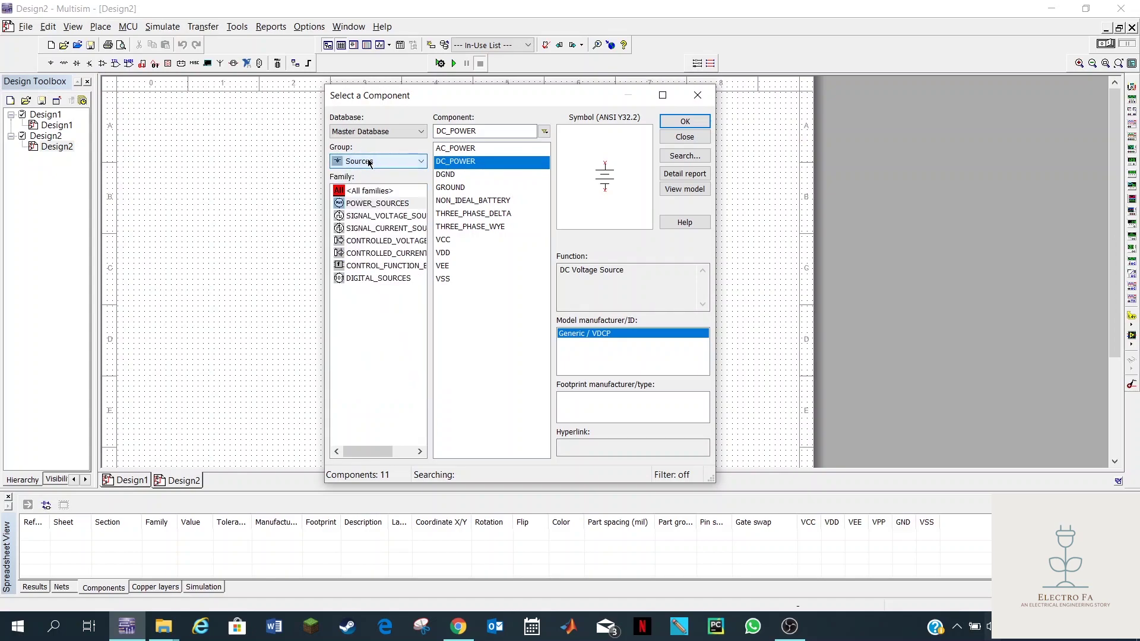
left_click(369, 161)
left_click(370, 188)
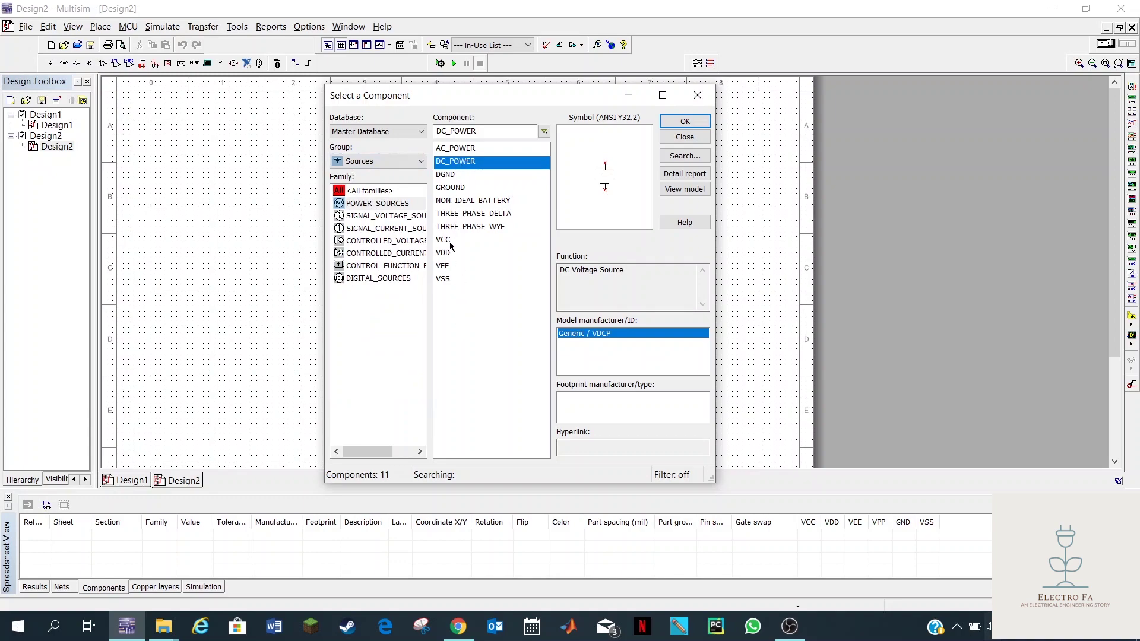
double_click(455, 162)
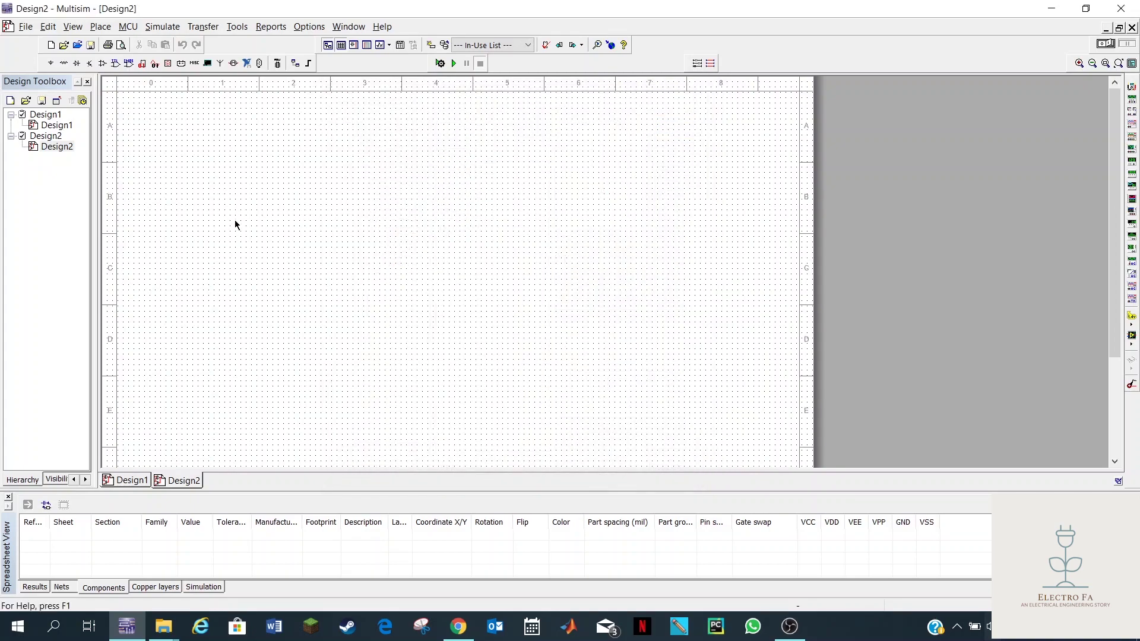
left_click(234, 220)
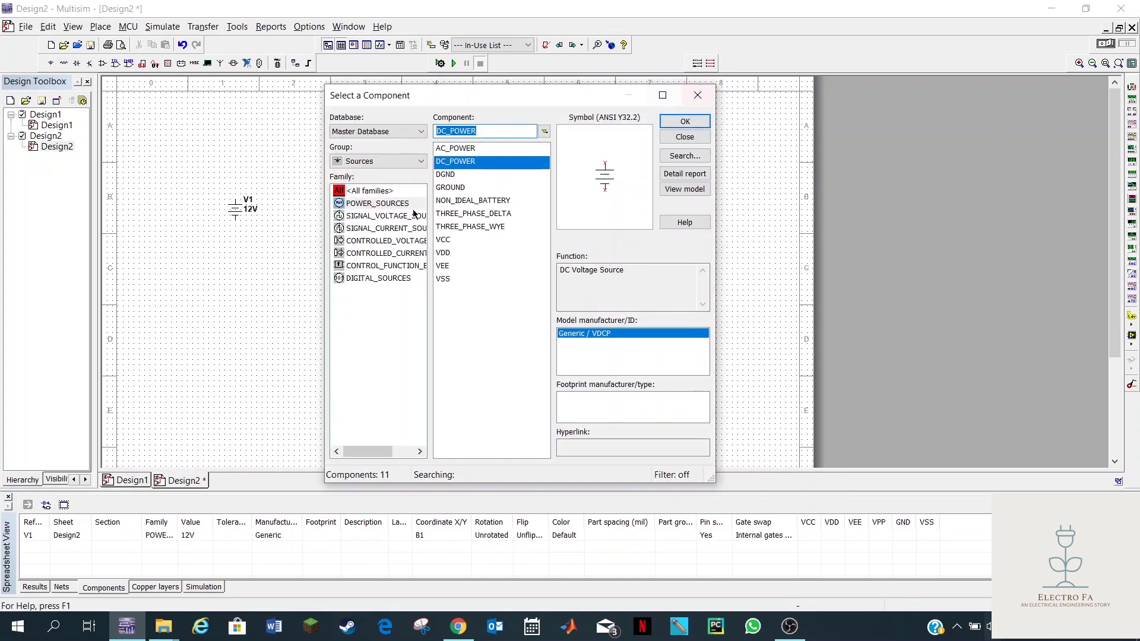
Place a blue LED (Diodes > LED > LED_blue) as LED1 on the schematic
left_click(342, 161)
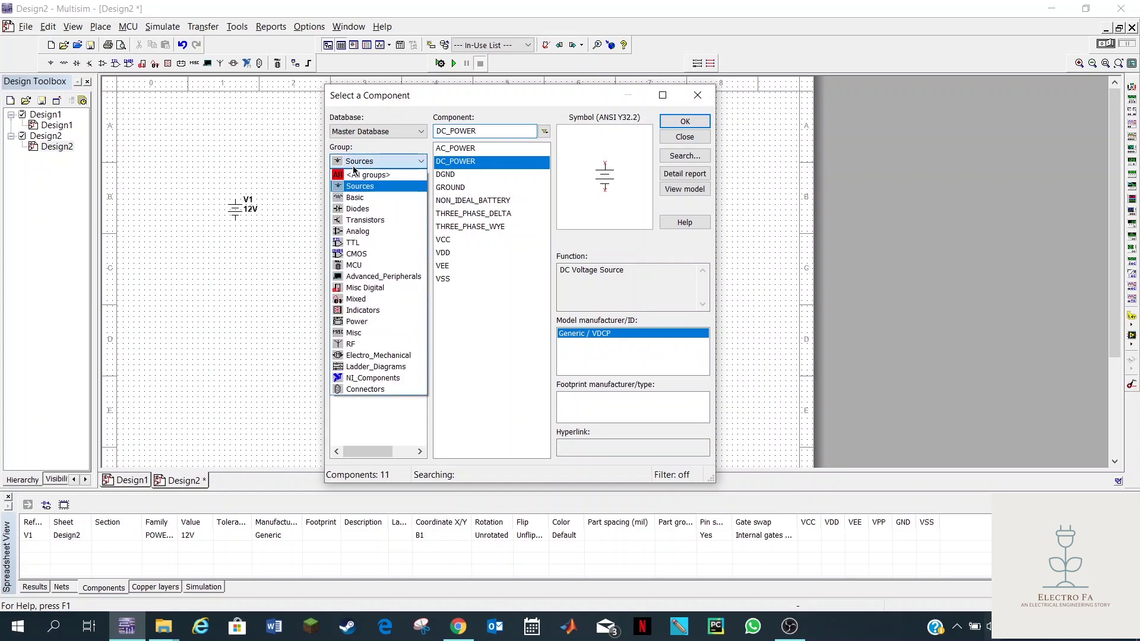
left_click(372, 213)
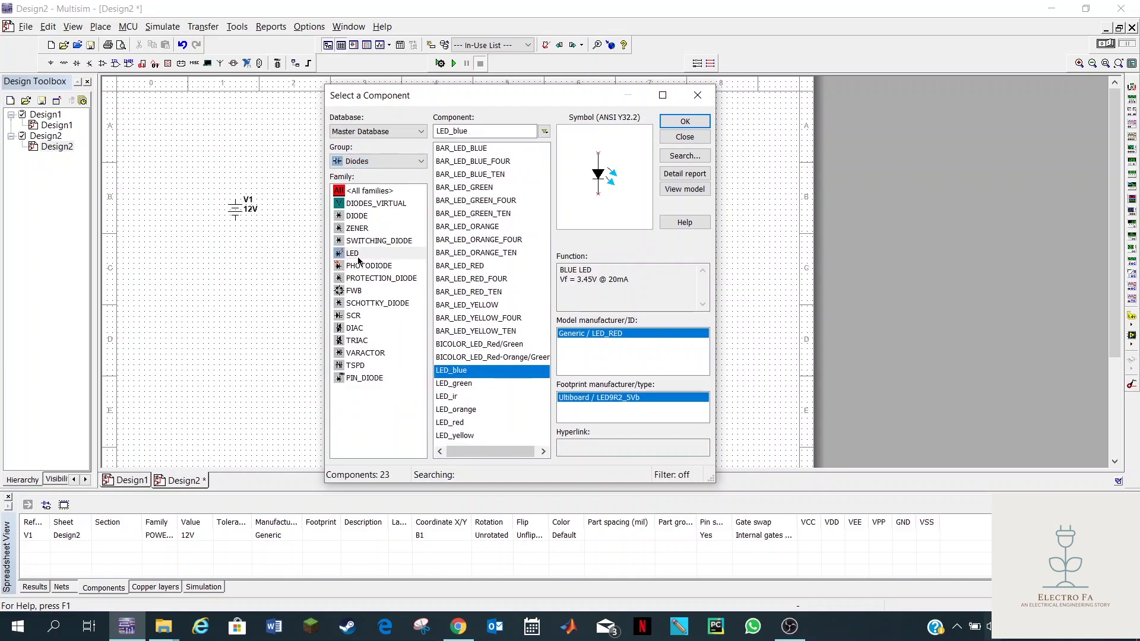
left_click(358, 255)
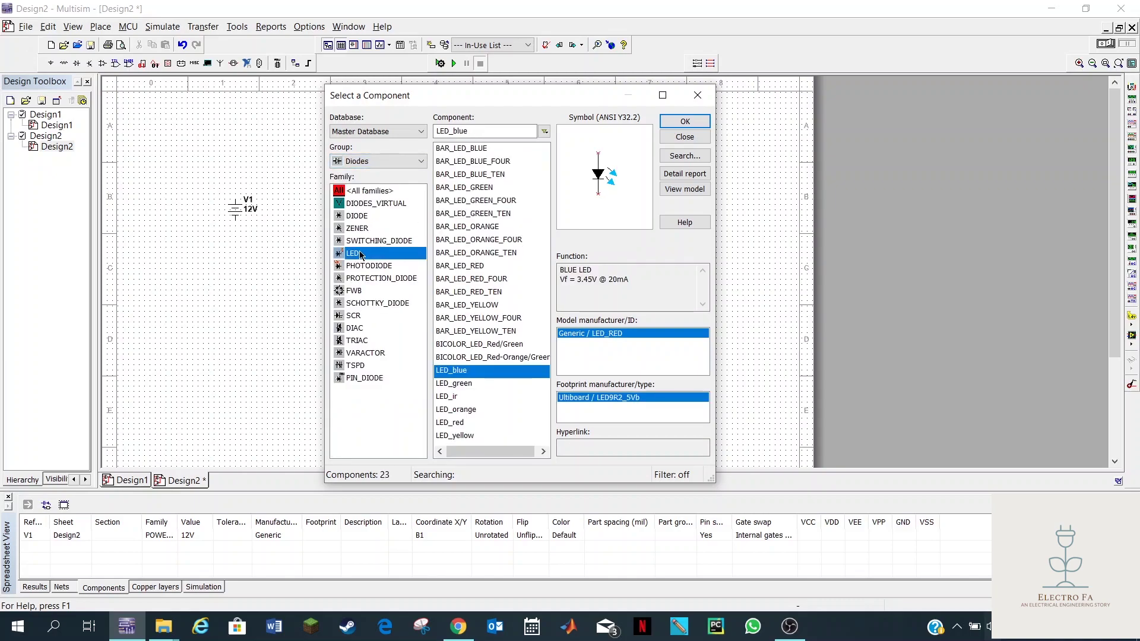
double_click(467, 371)
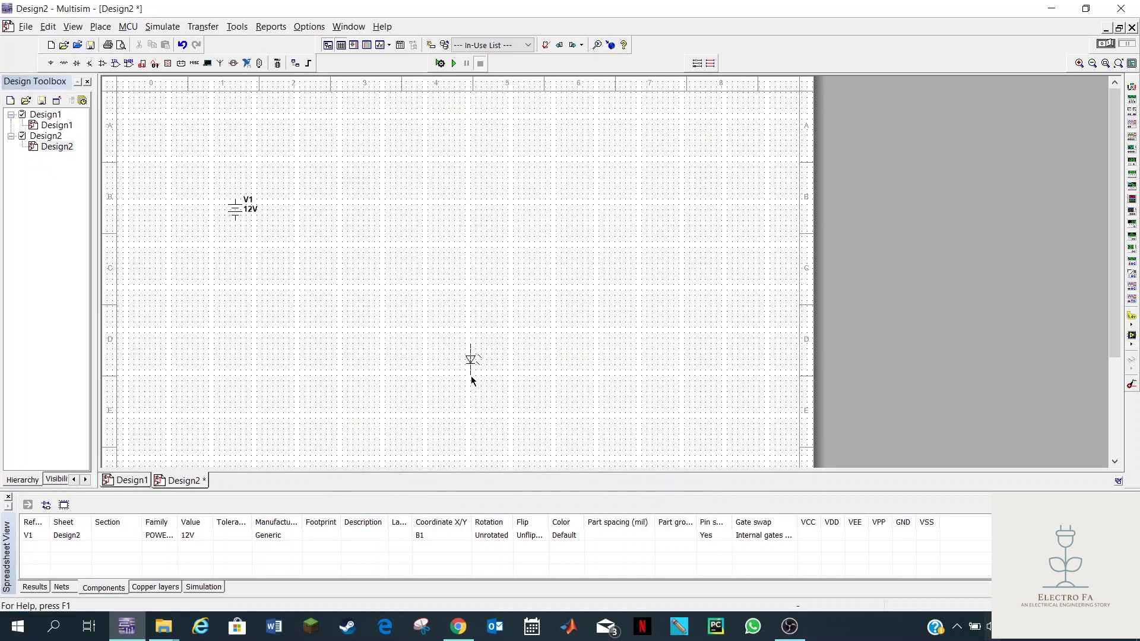
left_click(455, 224)
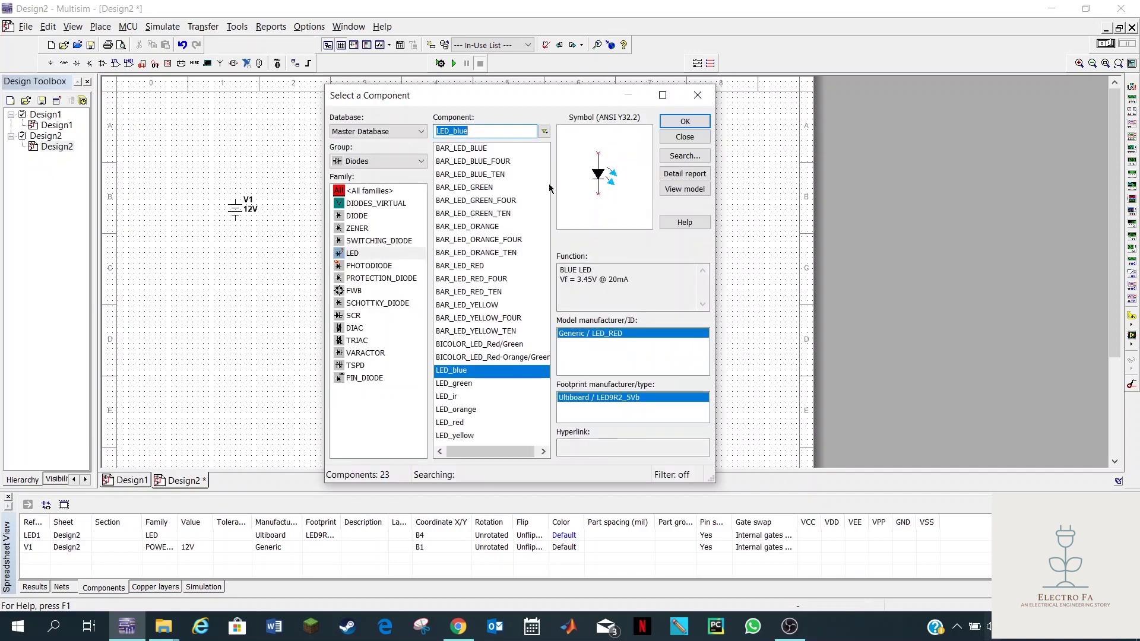
Place the DIPSW1 key switch S1 from Basic > SWITCH on the schematic
left_click(398, 166)
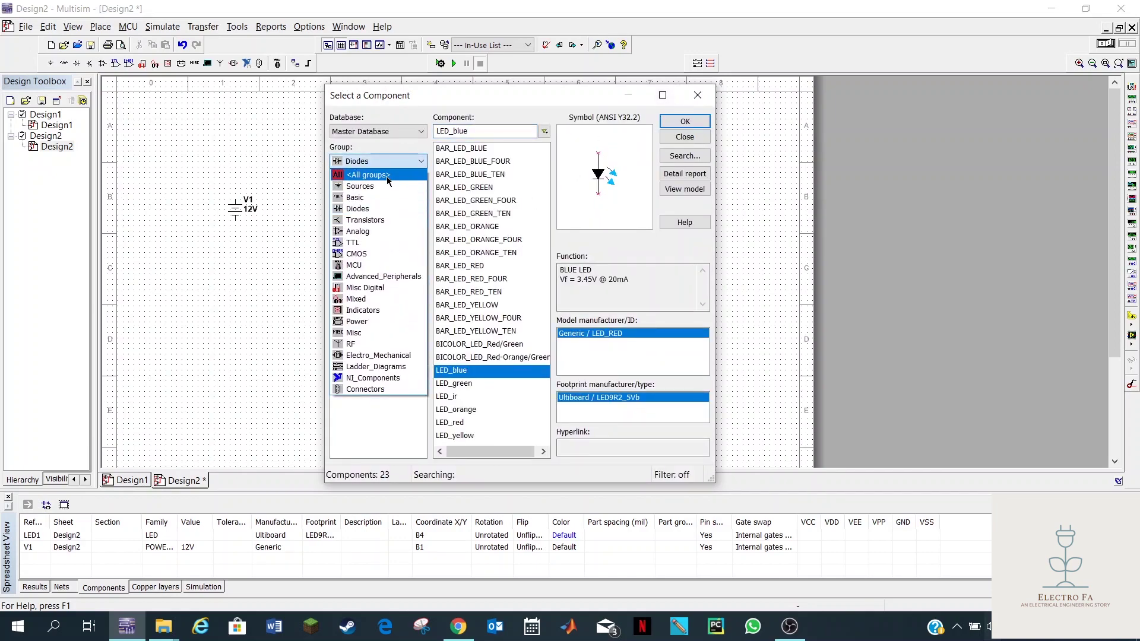
left_click(354, 198)
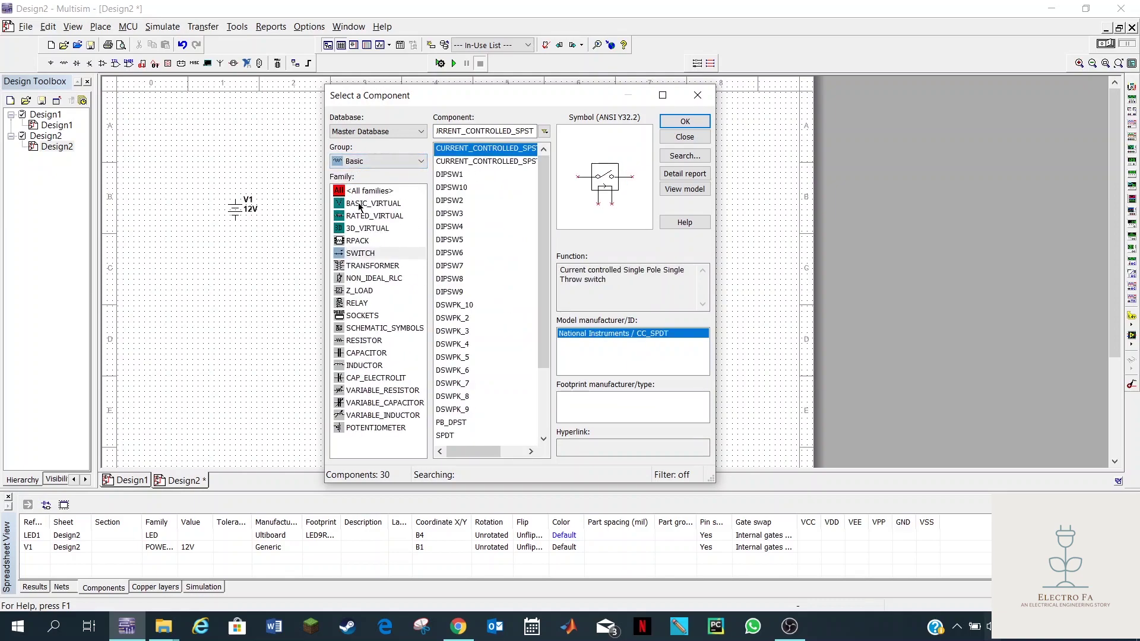
left_click(358, 256)
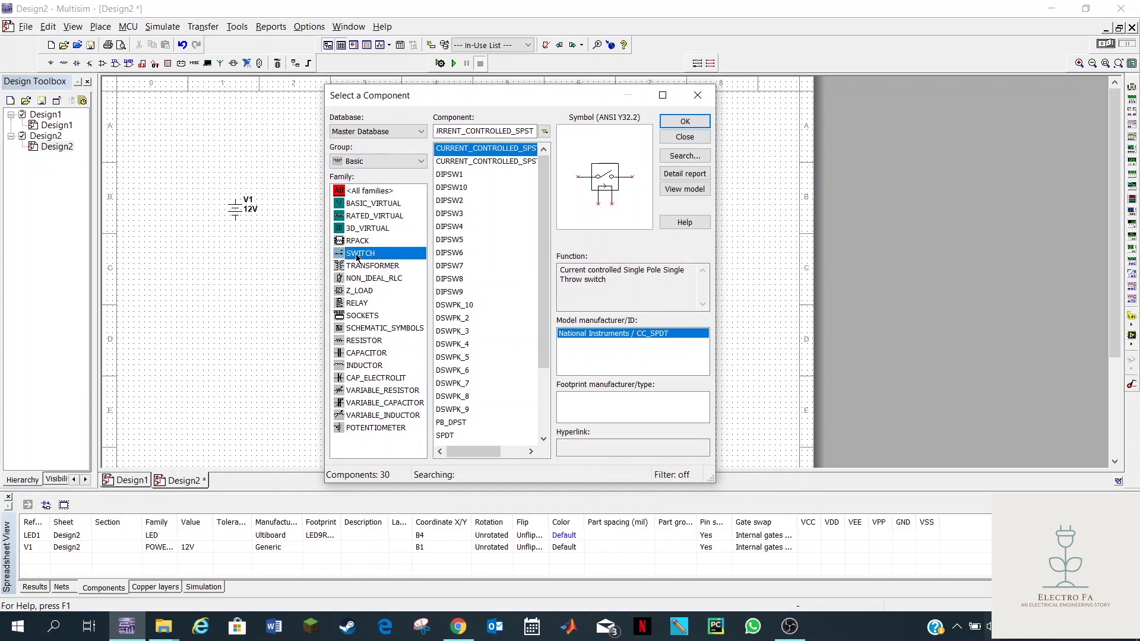
left_click(457, 189)
left_click(460, 202)
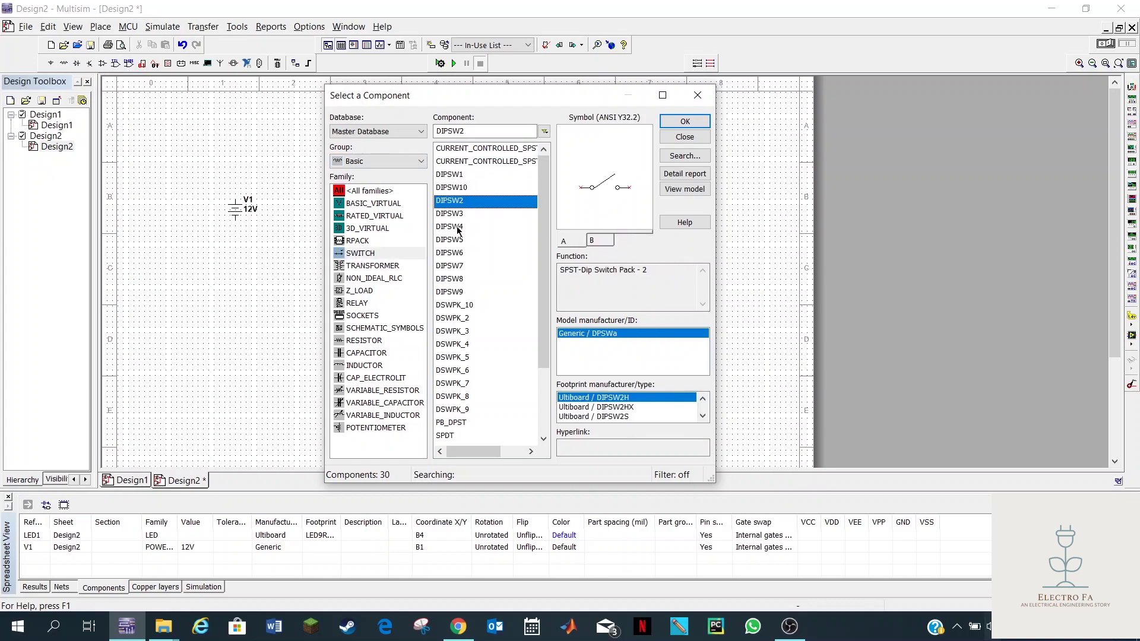
left_click(459, 229)
left_click(461, 176)
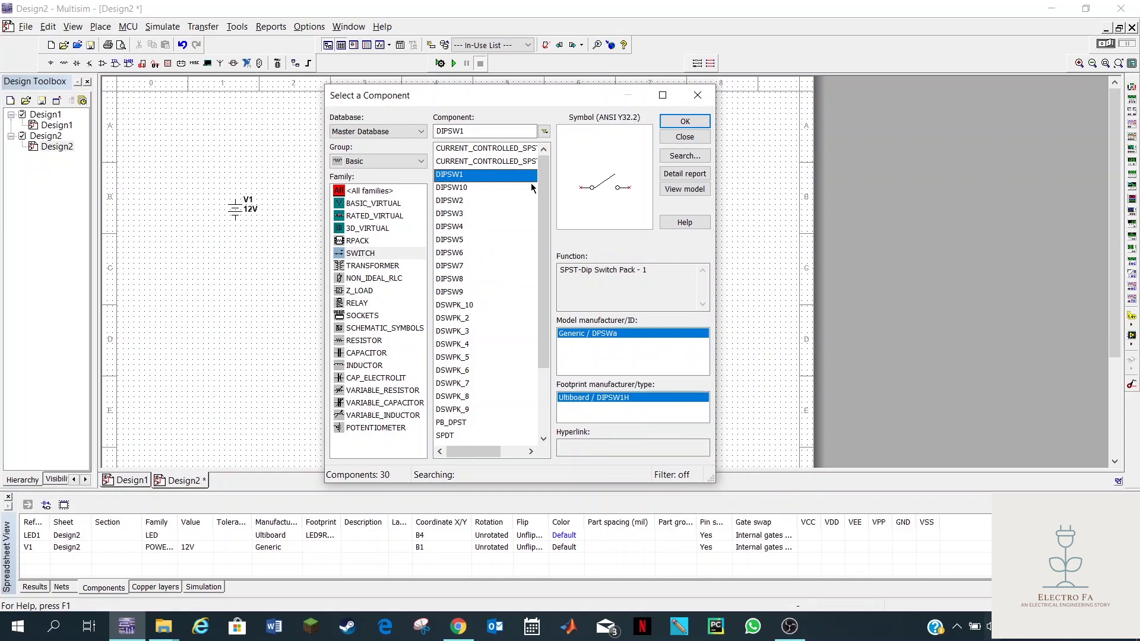
double_click(450, 175)
left_click(369, 178)
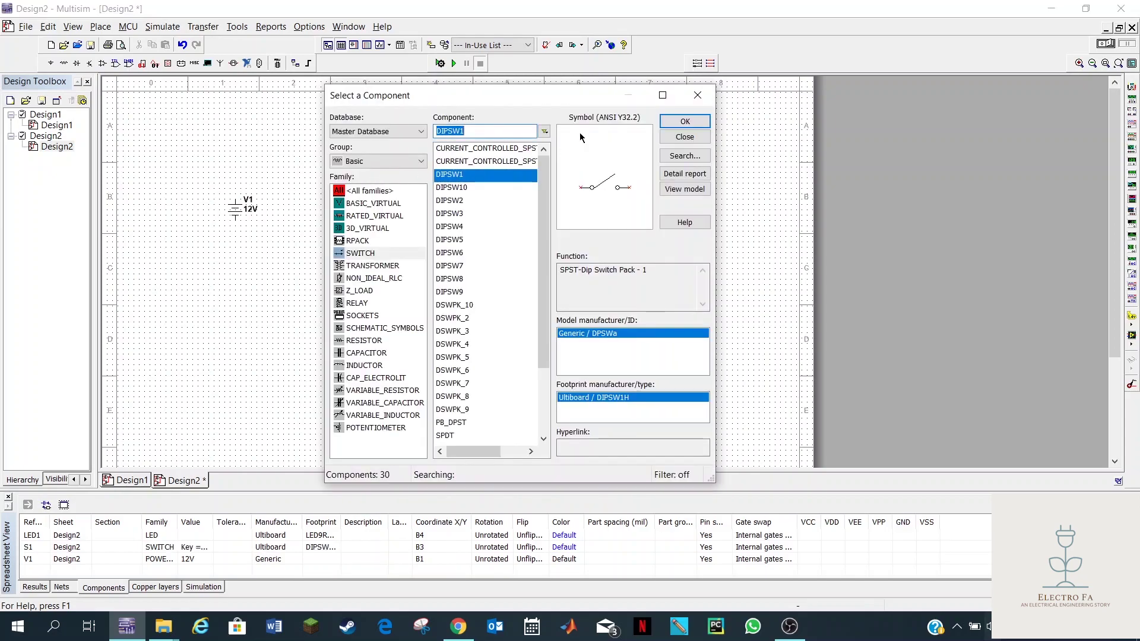
Place a 1k resistor R1 from Basic > RESISTOR to the left of switch S1
left_click(378, 161)
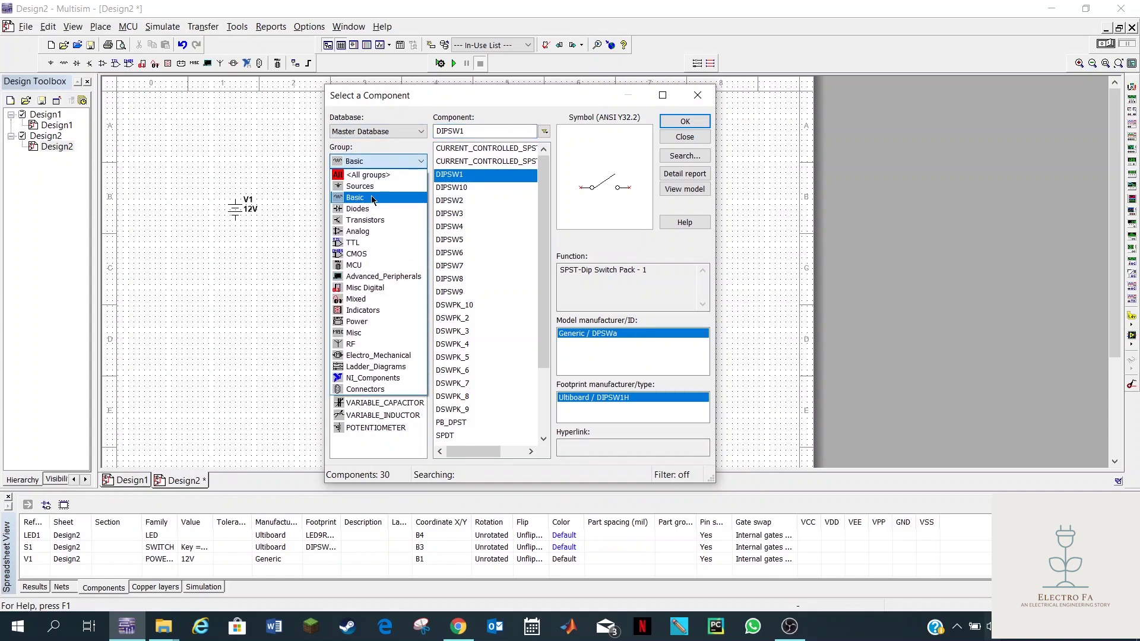
left_click(372, 198)
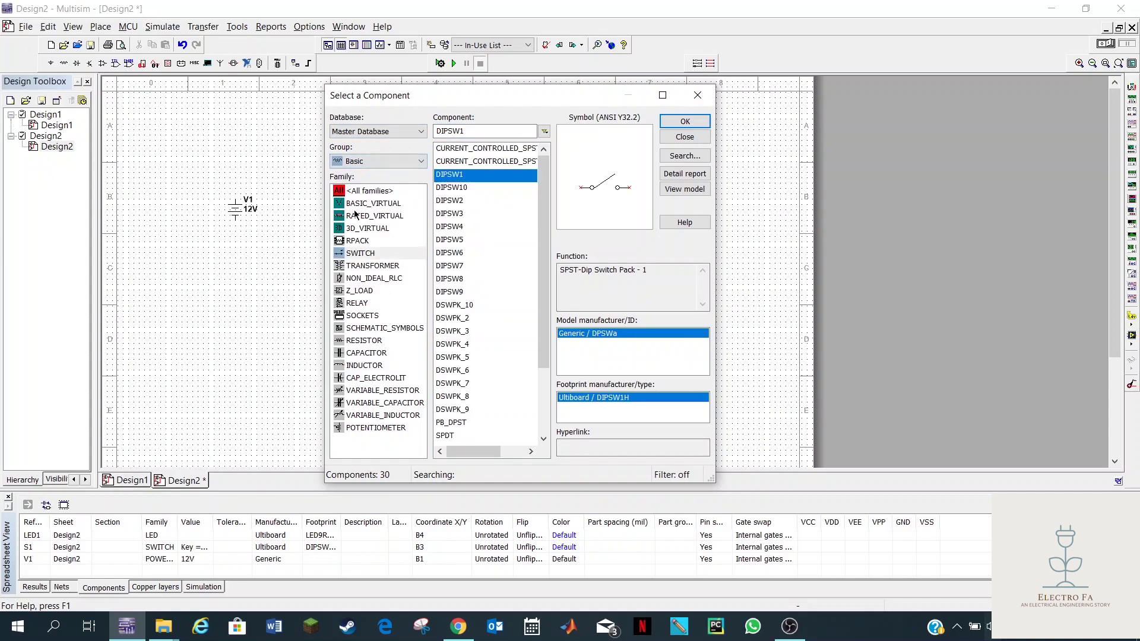
left_click(369, 340)
type("1k")
left_click(442, 130)
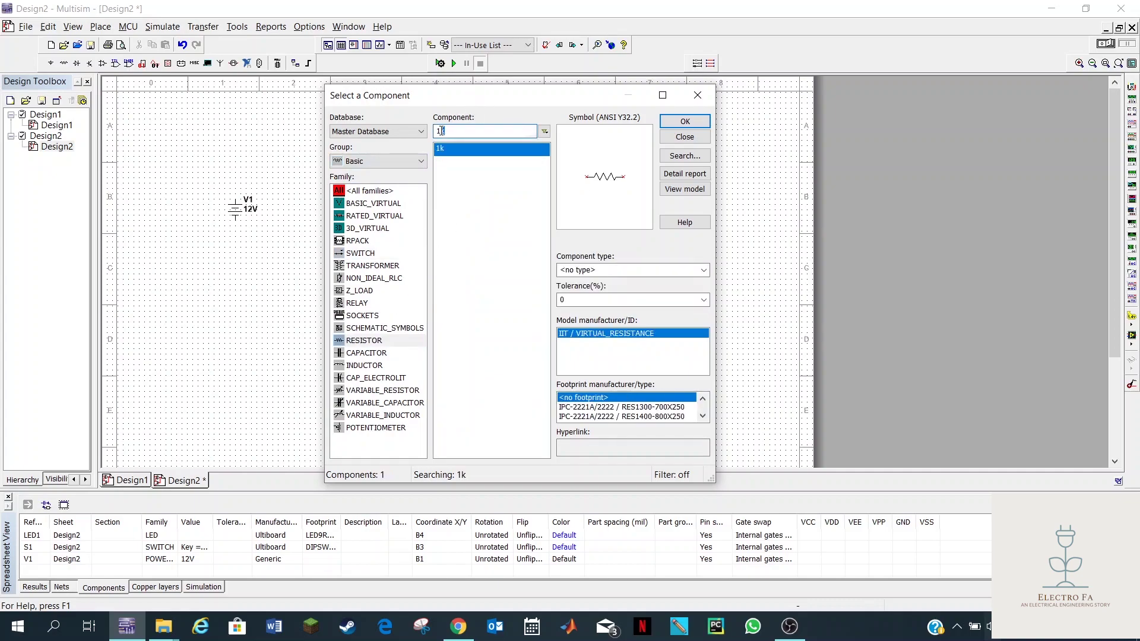
left_click_drag(442, 131, 432, 132)
double_click(463, 150)
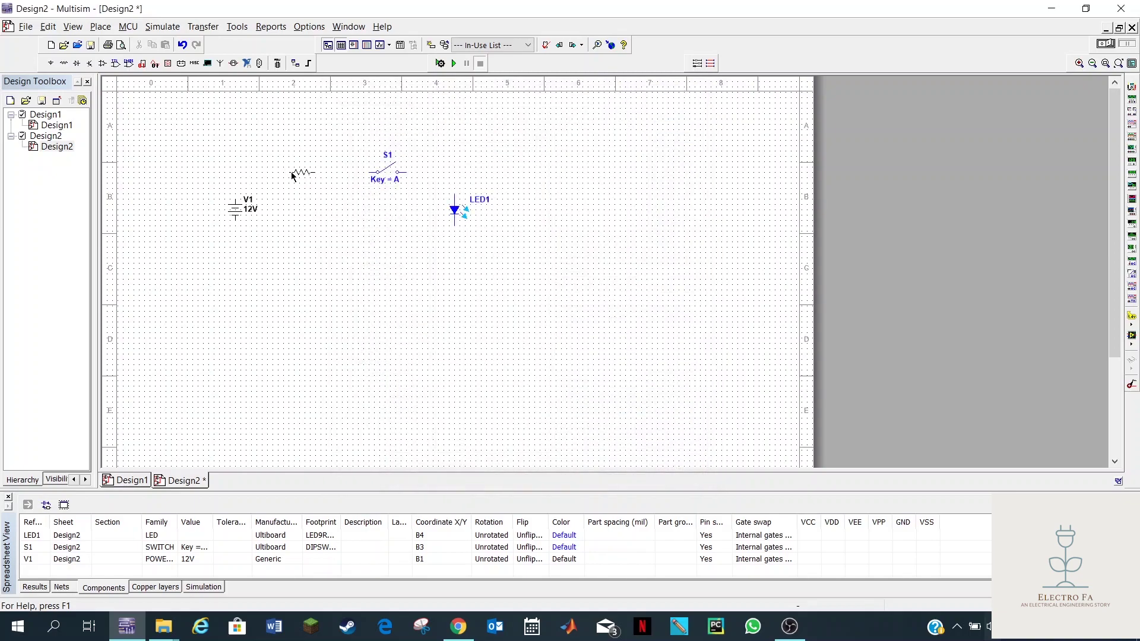
left_click(291, 176)
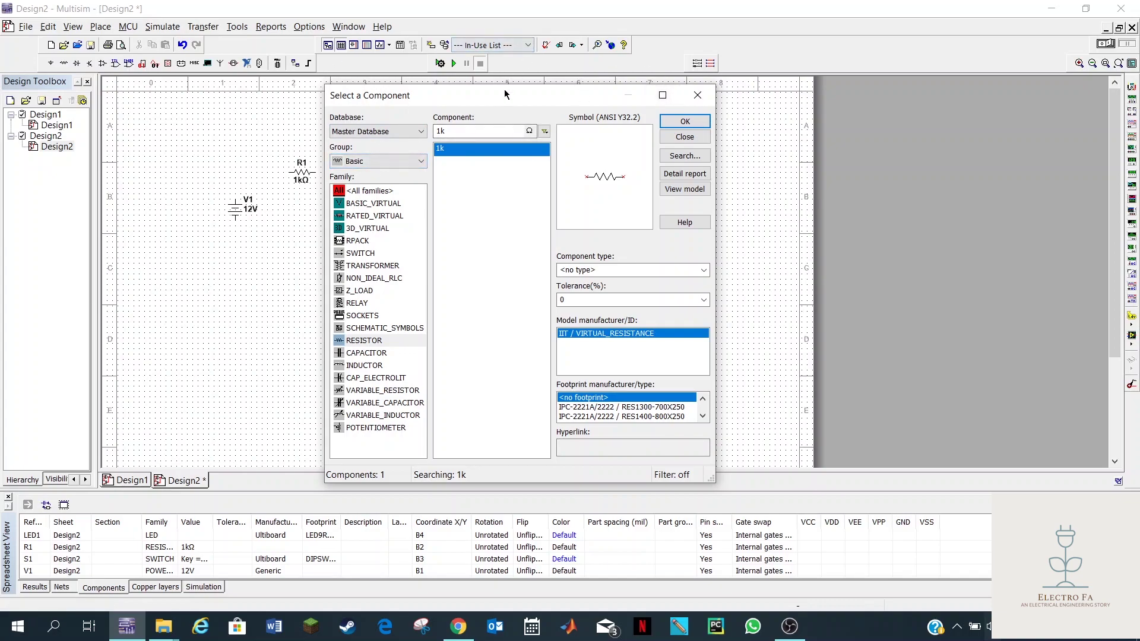
Place a GROUND from Sources and move it below and right of V1
left_click(392, 161)
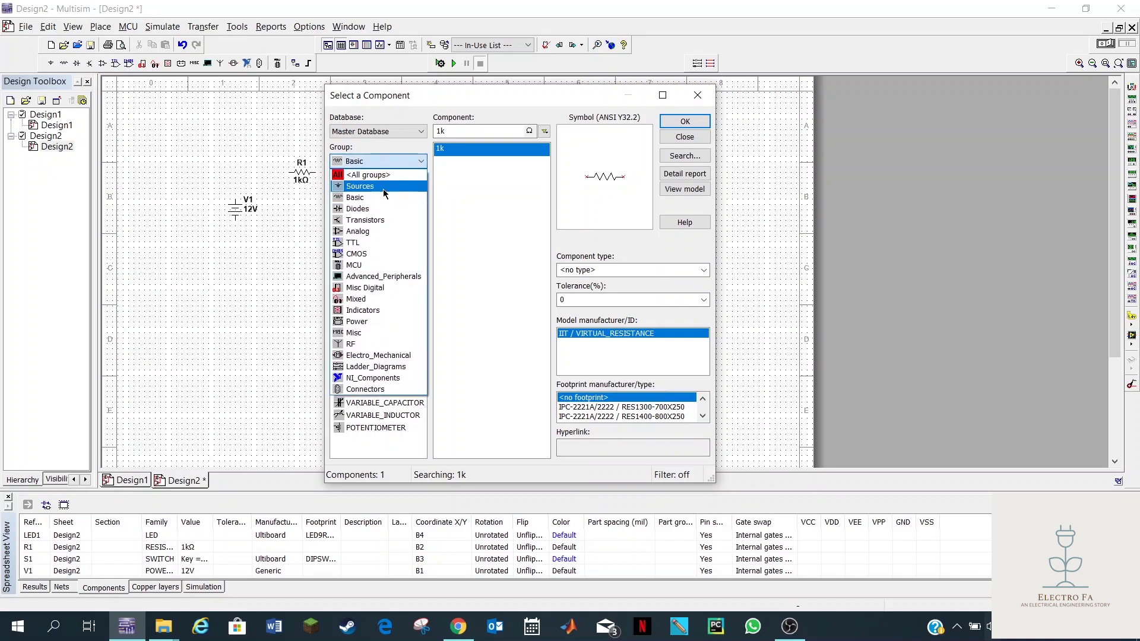
left_click(387, 185)
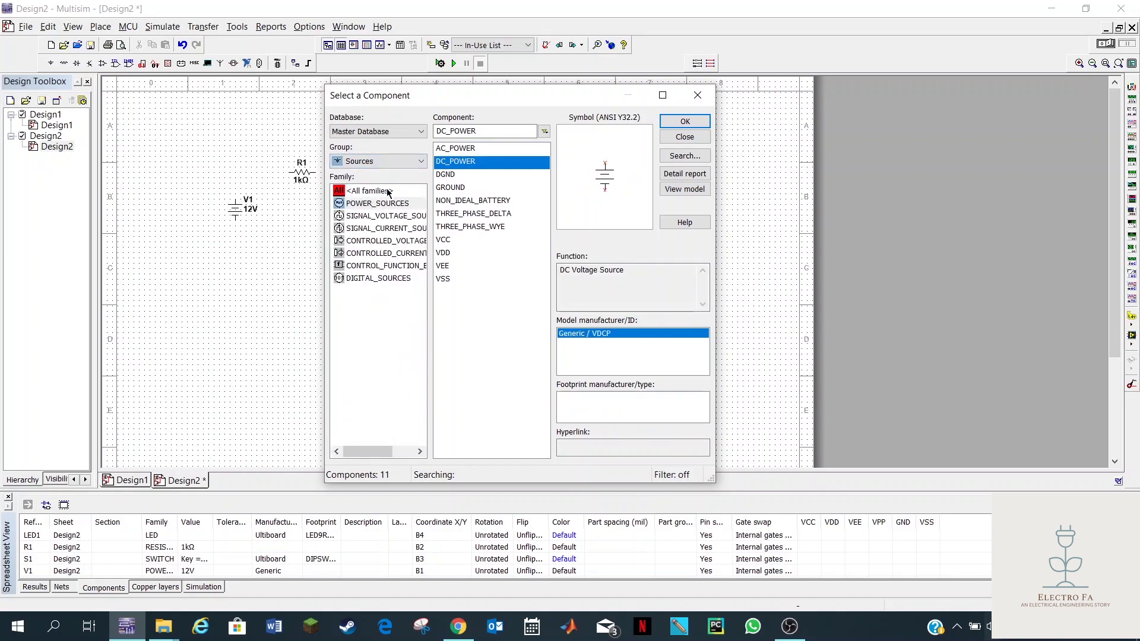
left_click(455, 178)
double_click(454, 187)
left_click(458, 198)
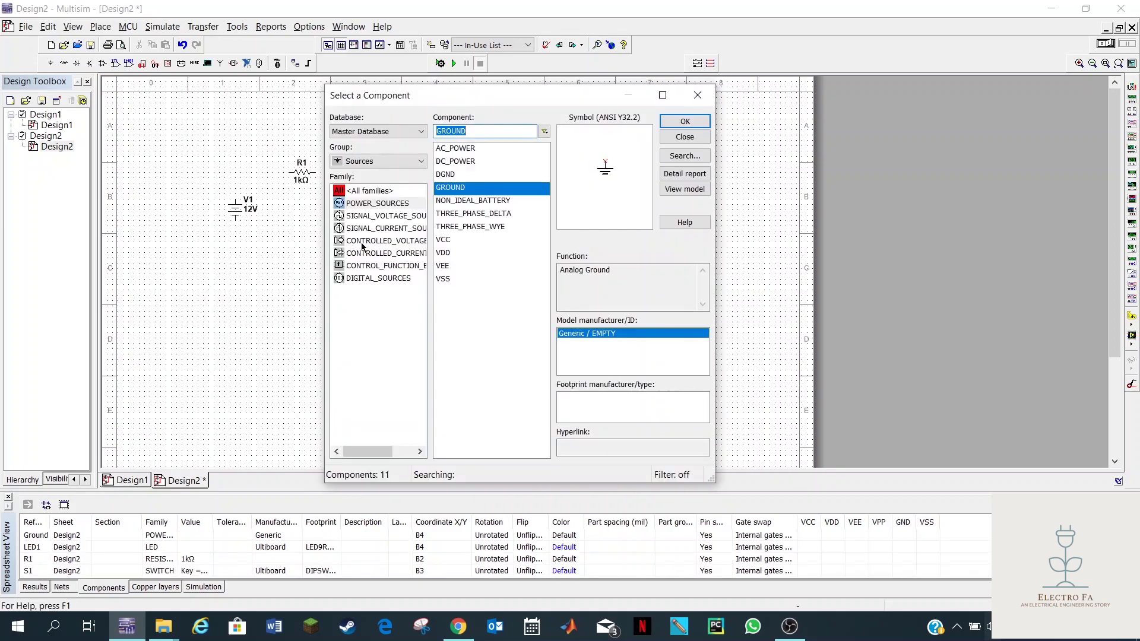
left_click(698, 95)
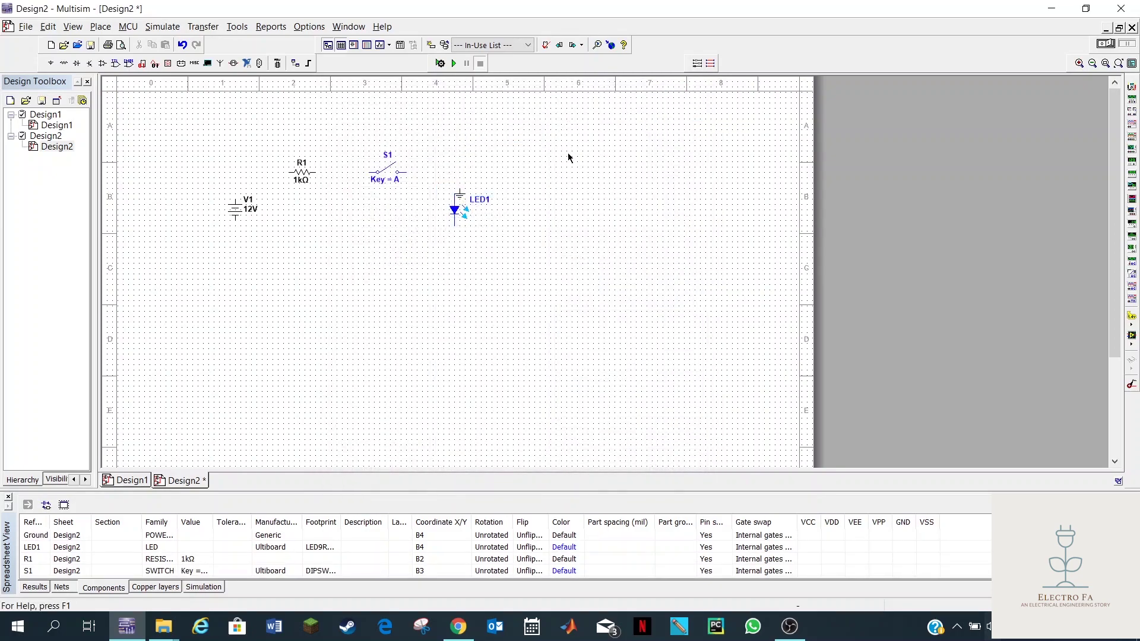
left_click(464, 197)
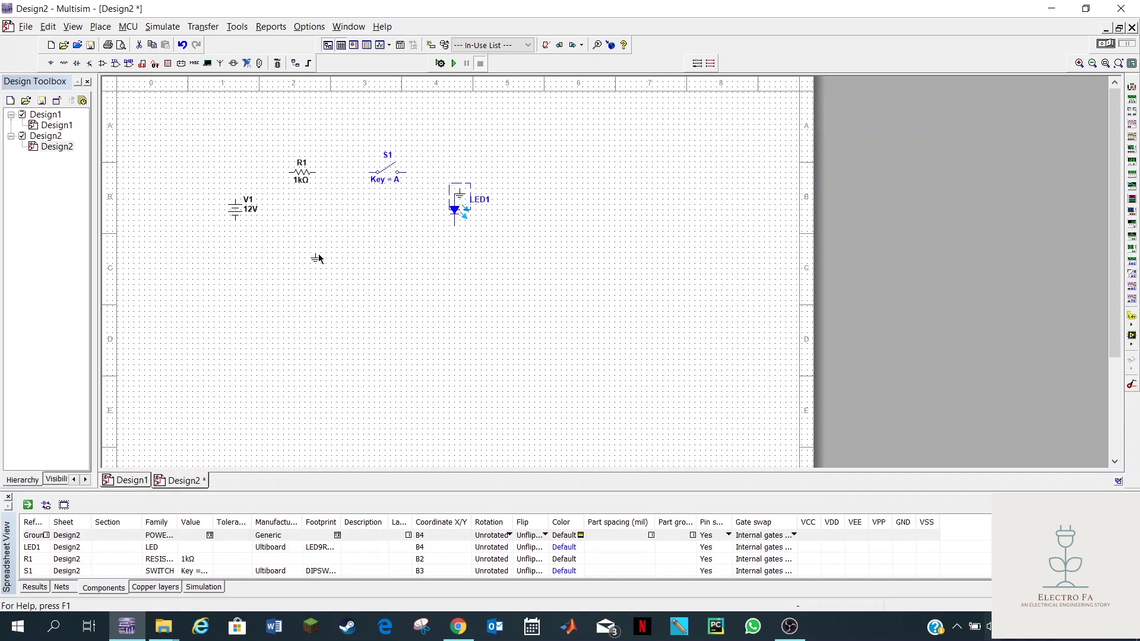
left_click_drag(464, 197, 311, 274)
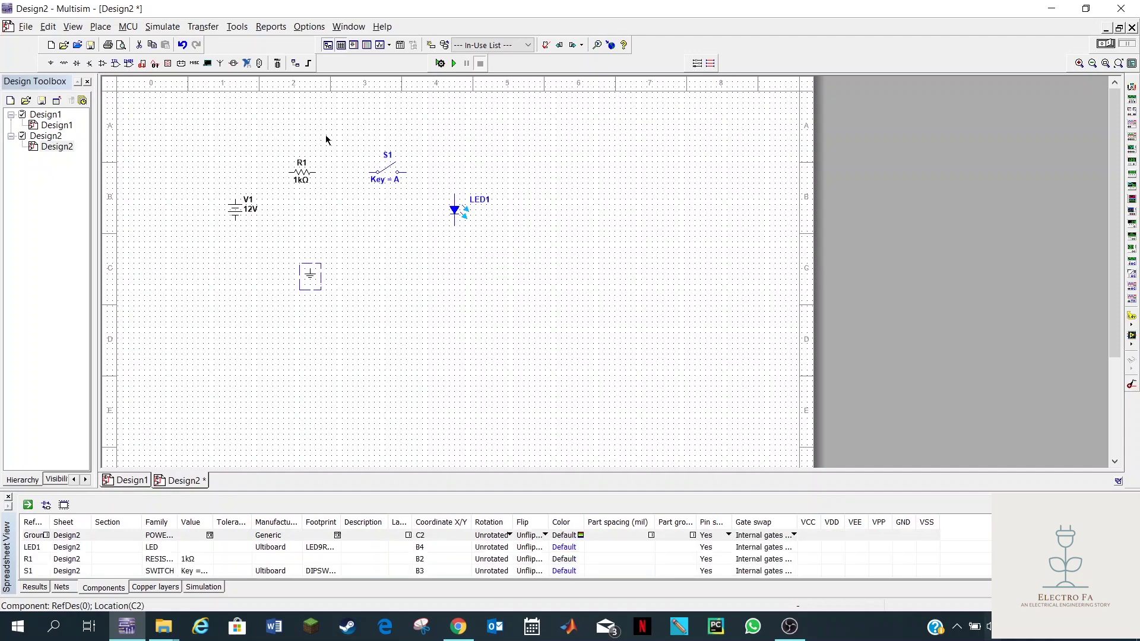
Wire the ground's pin to V1's bottom terminal
left_click(309, 270)
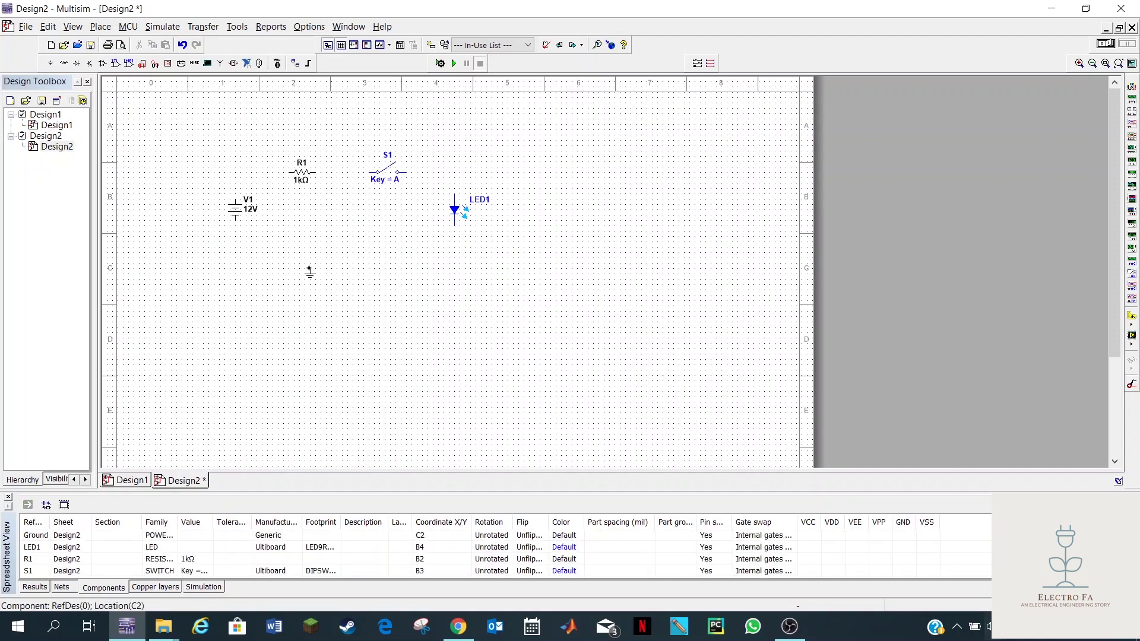
left_click(234, 224)
left_click_drag(236, 220, 236, 265)
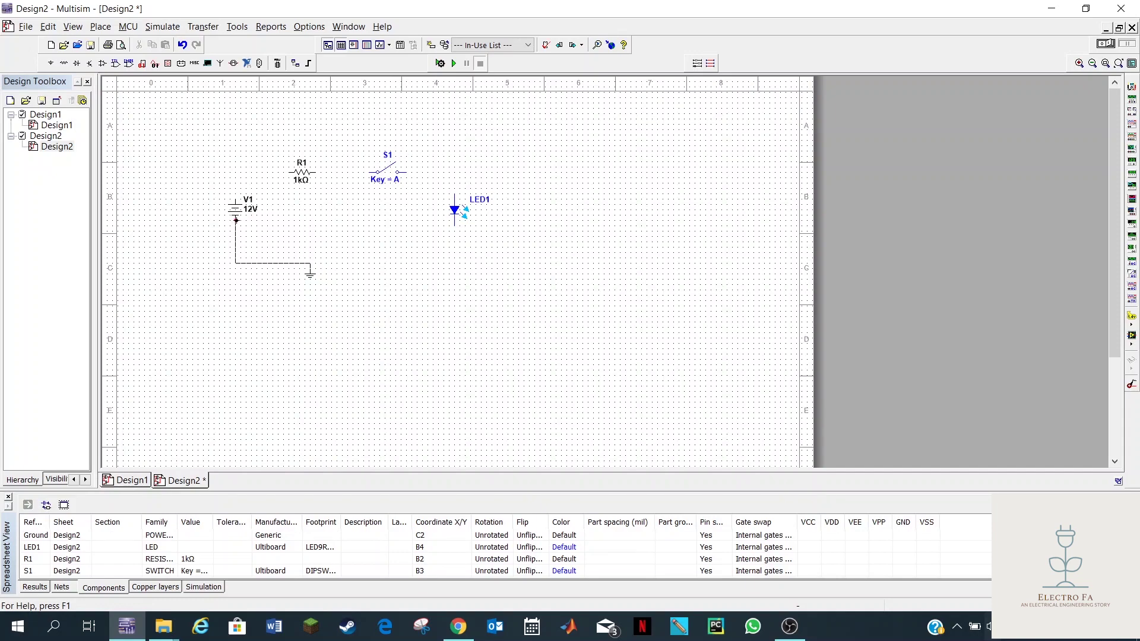
left_click(235, 221)
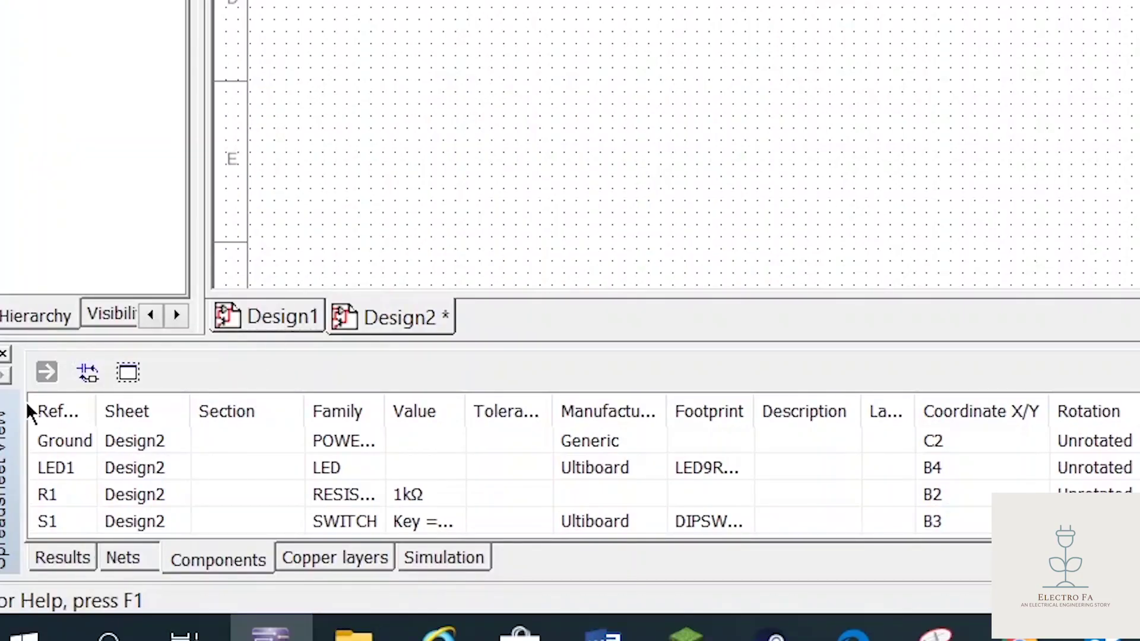